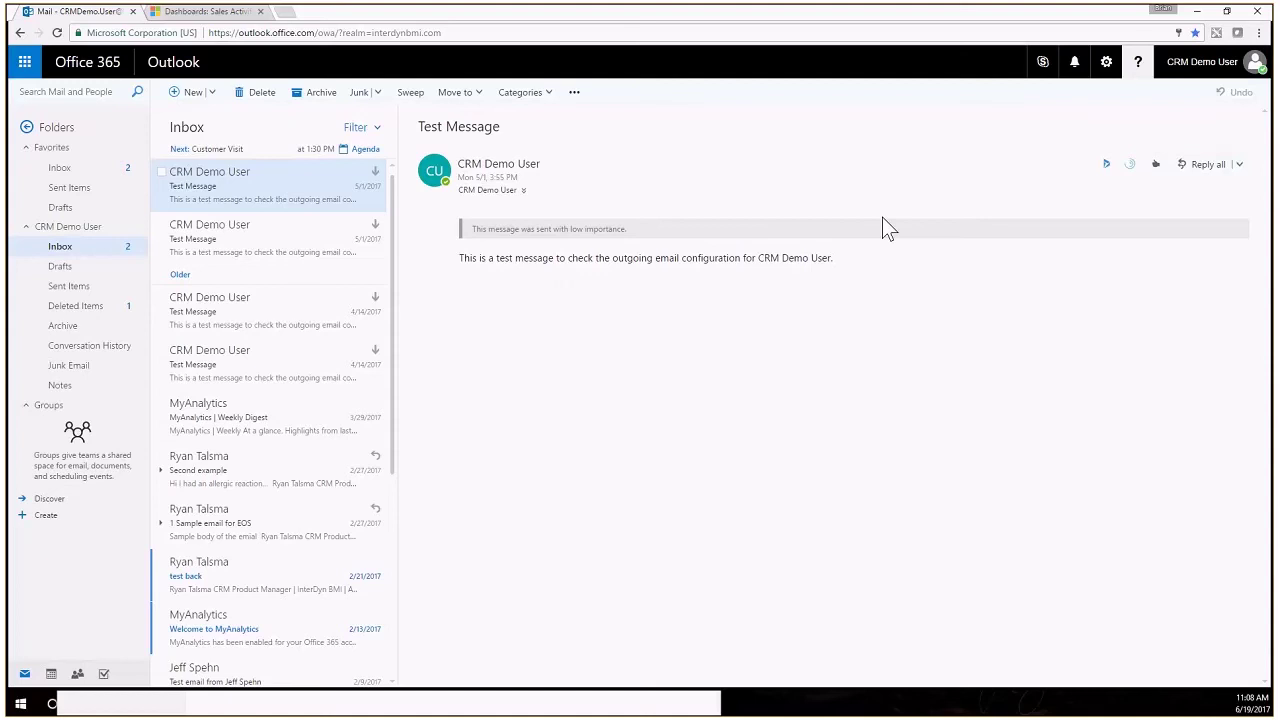
- Show the Dynamics 365 details for the open Test Message, view the tracked contact's full record and close it
click(1108, 166)
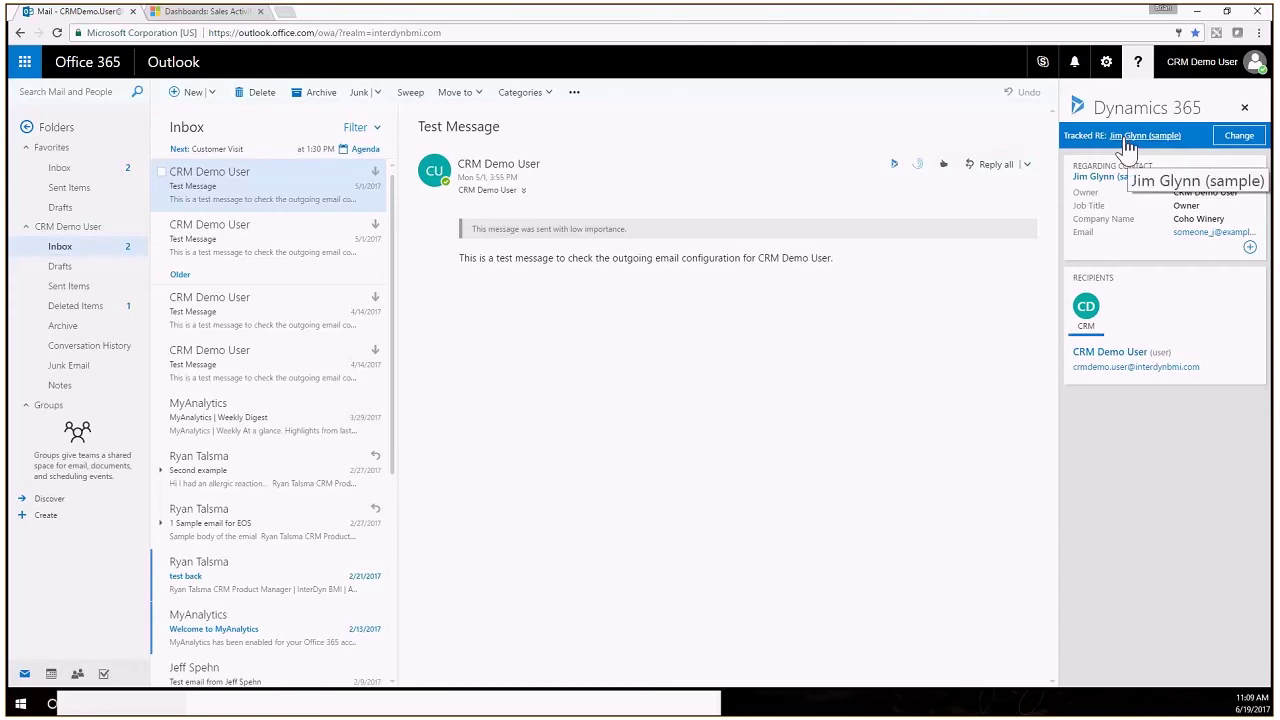
click(1222, 139)
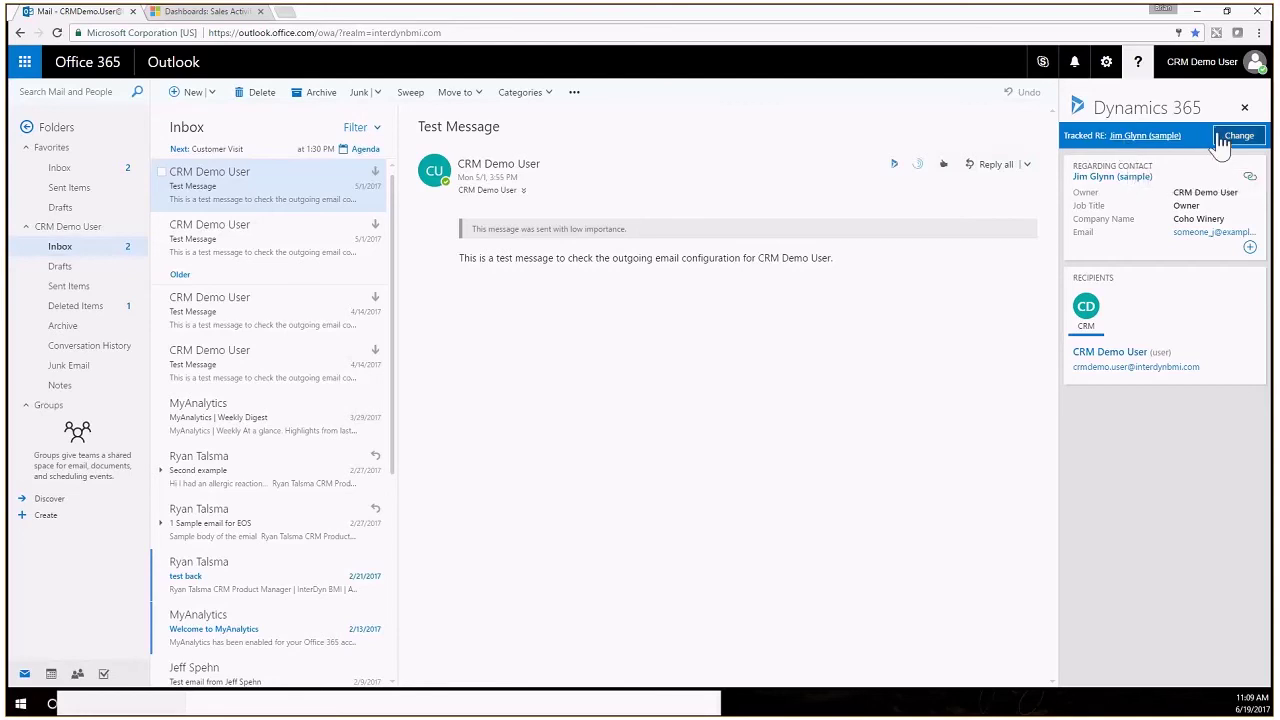
click(1140, 138)
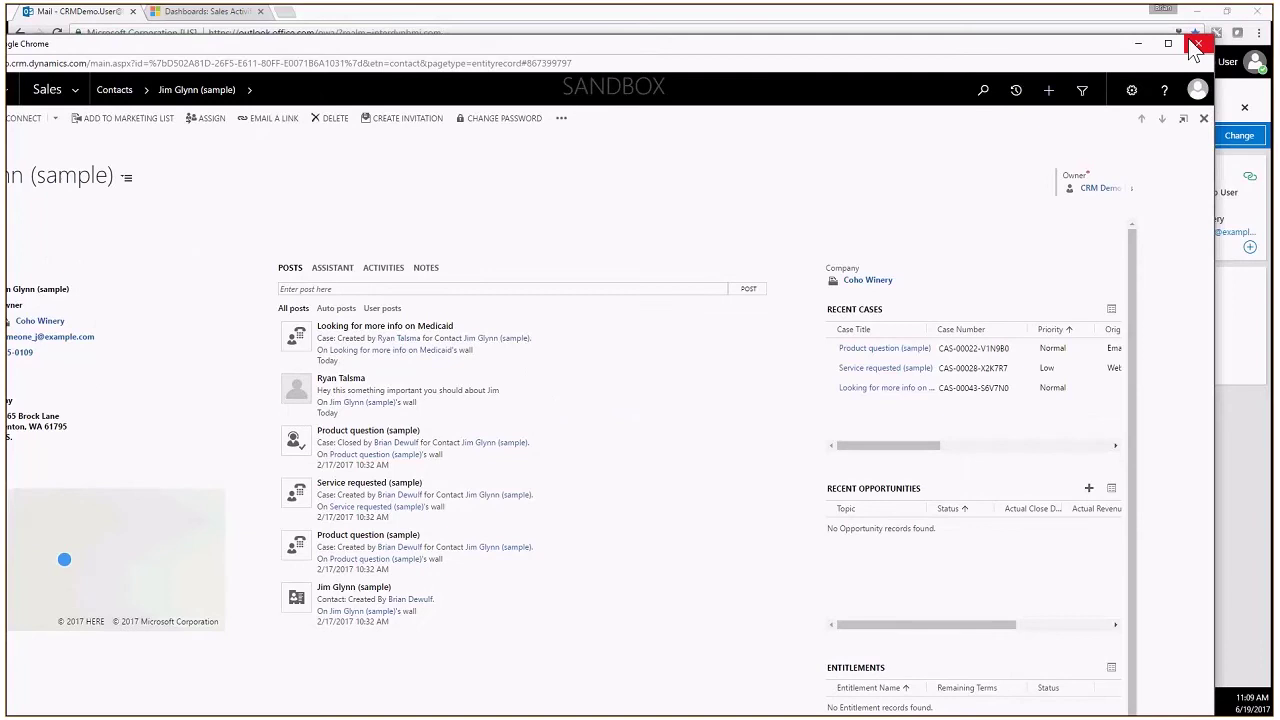
click(1192, 45)
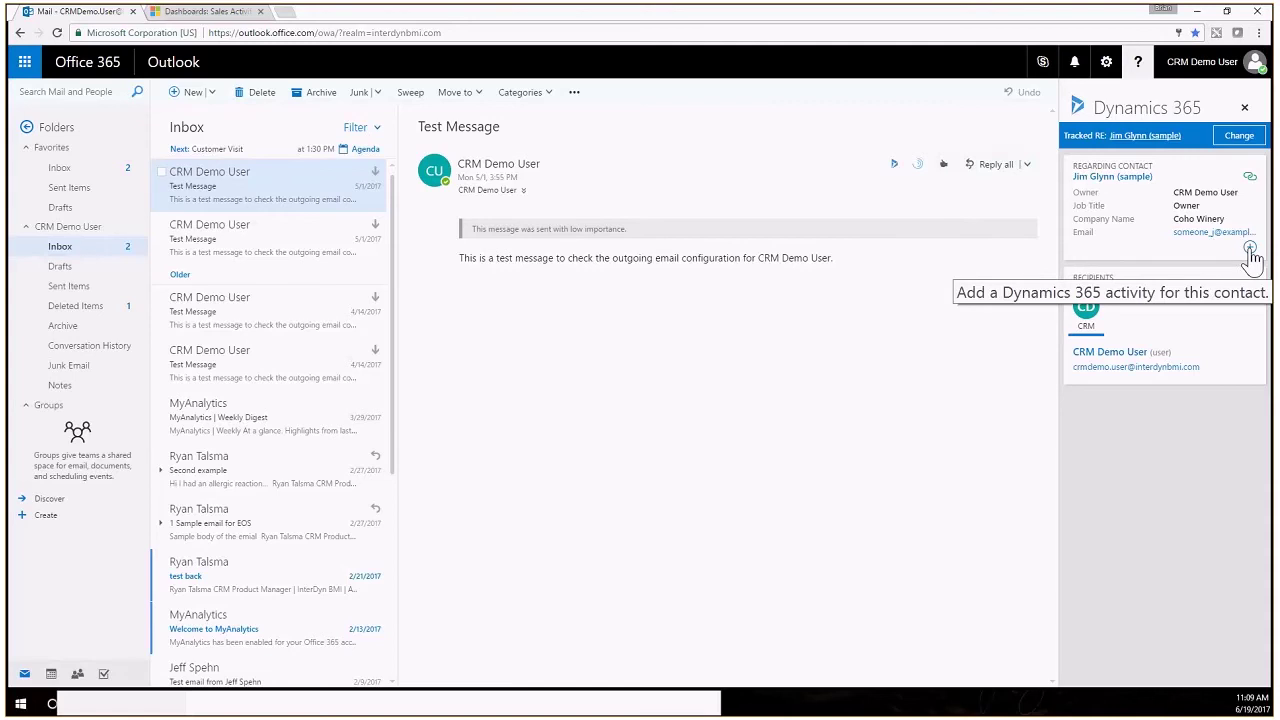
- Create a phone call activity for the email's regarding contact and set its priority to High
click(1250, 250)
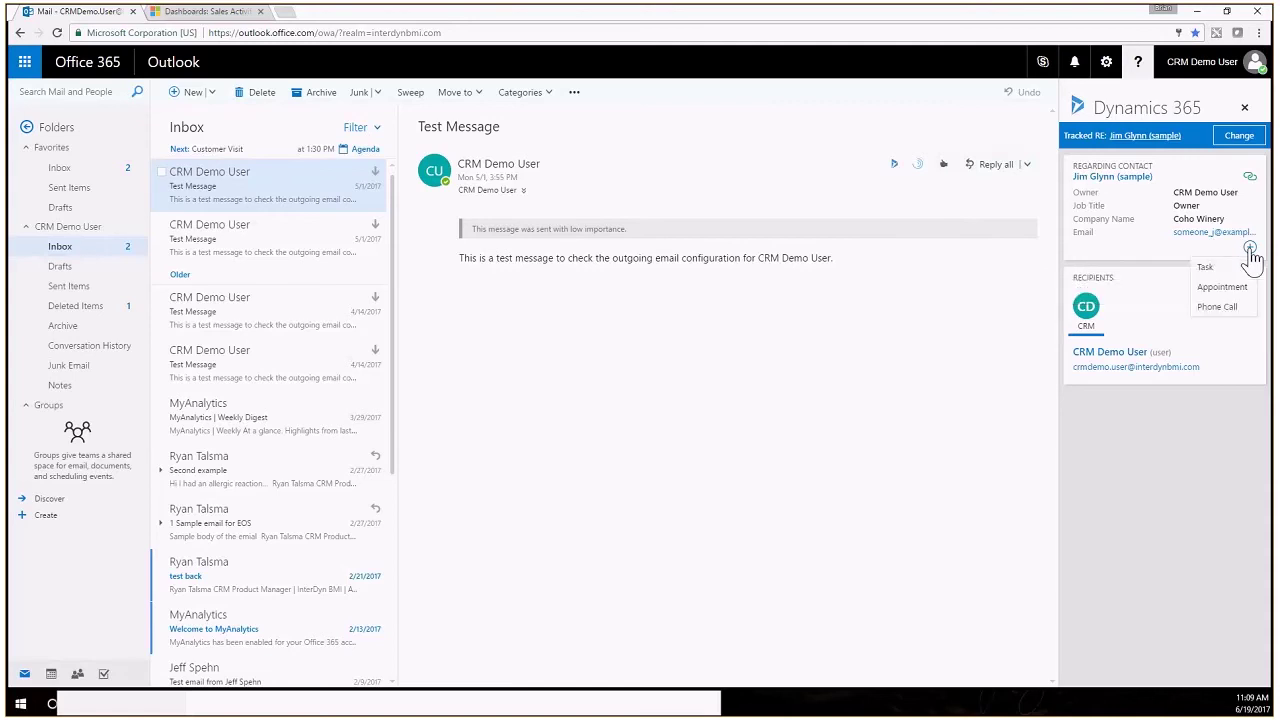
click(1218, 305)
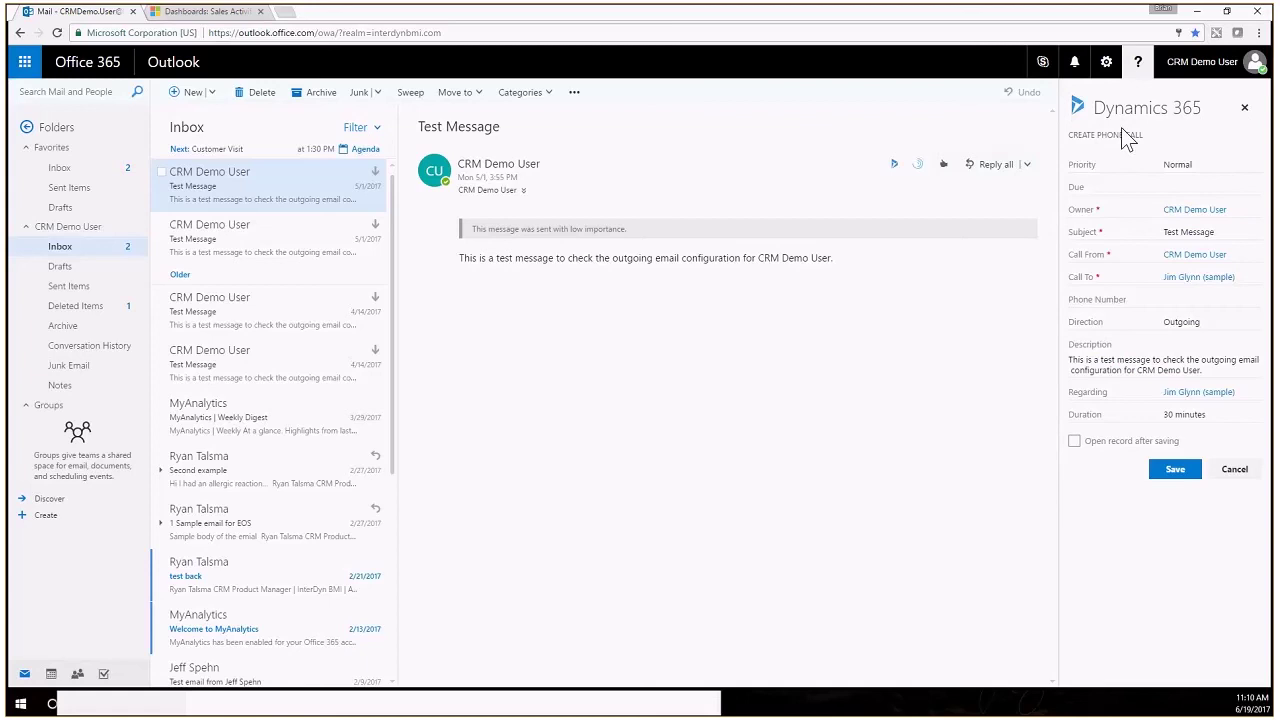
click(1190, 170)
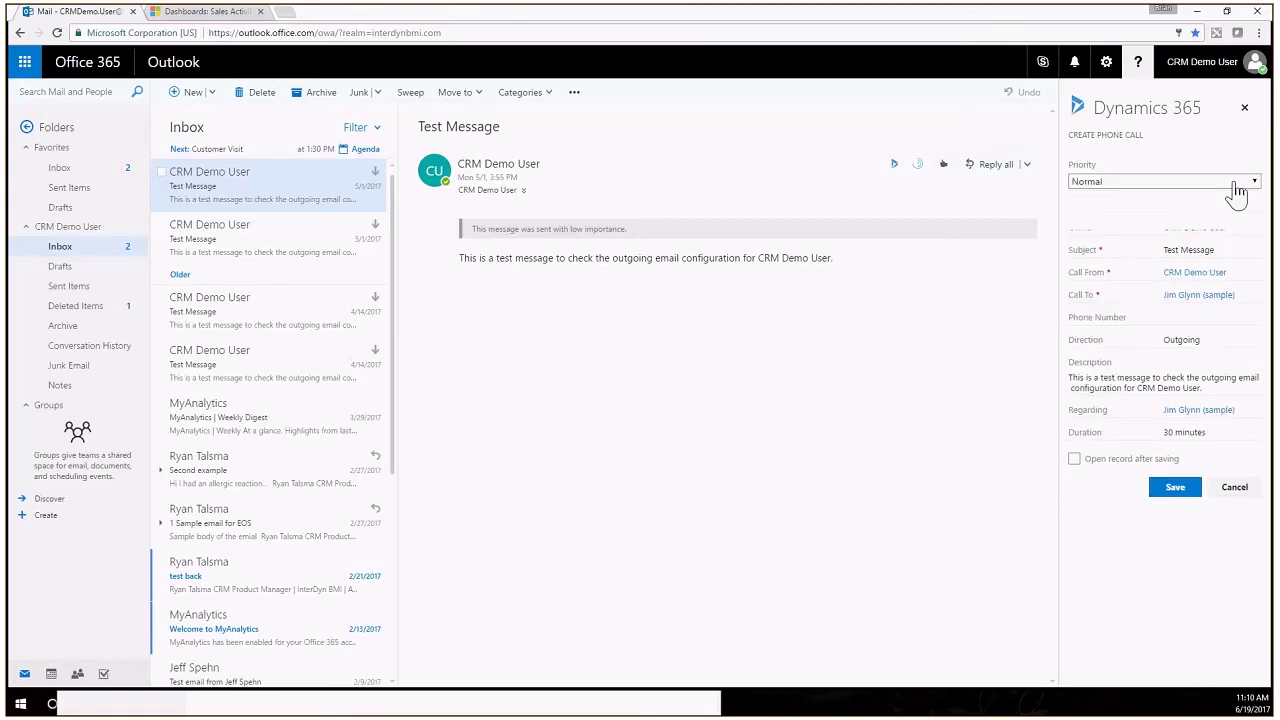
click(1234, 184)
click(1088, 222)
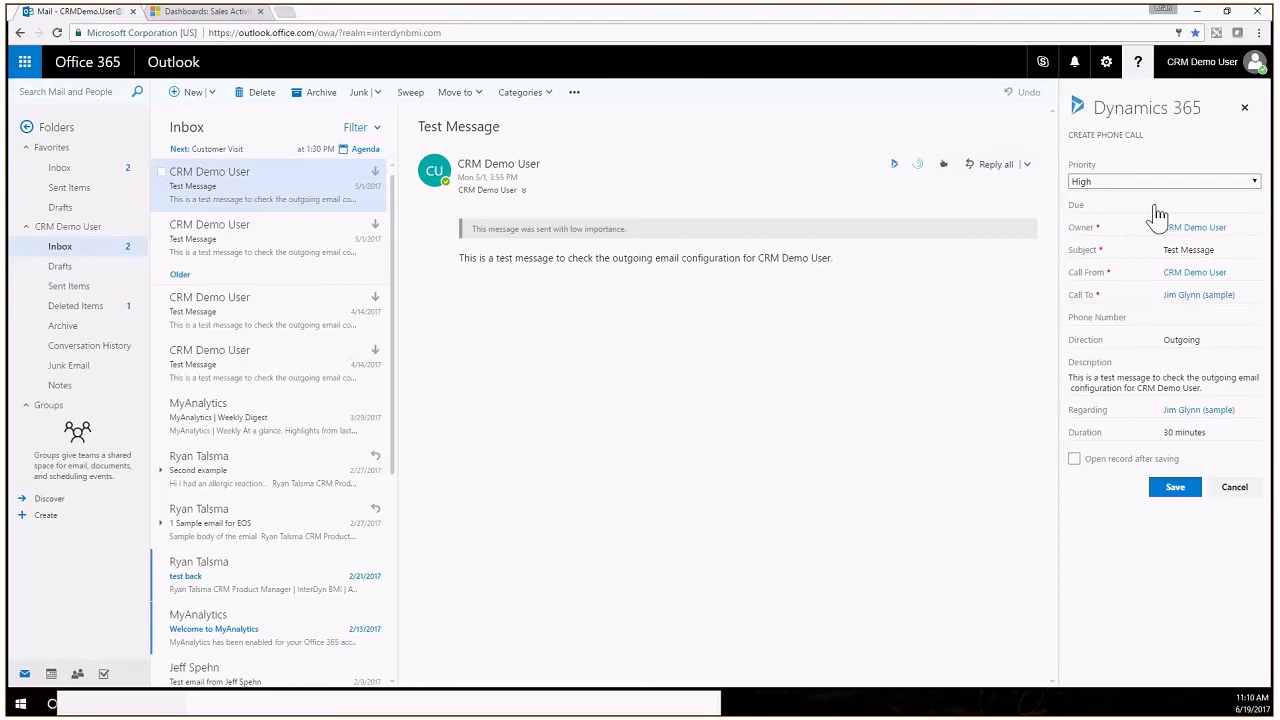
- Set the phone call's due date to 6/20/2017 at 11:15 AM, save the activity and dismiss the notification
click(1251, 188)
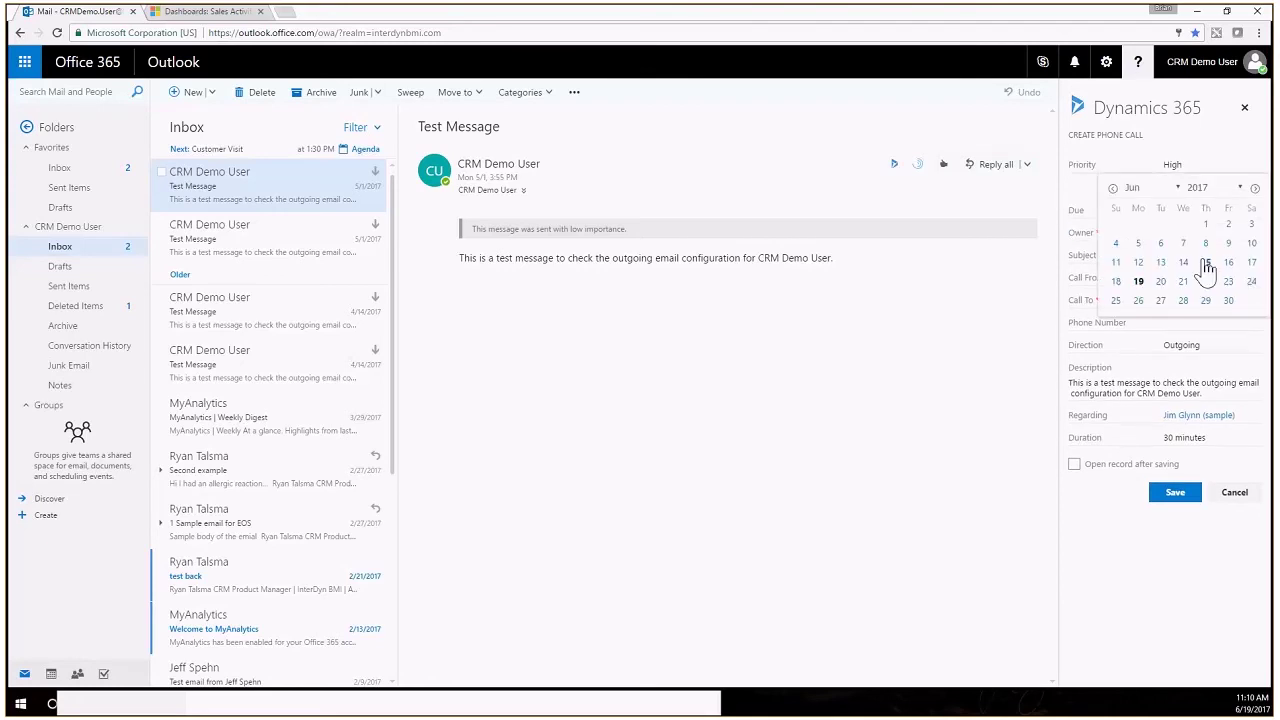
click(1160, 281)
click(1250, 209)
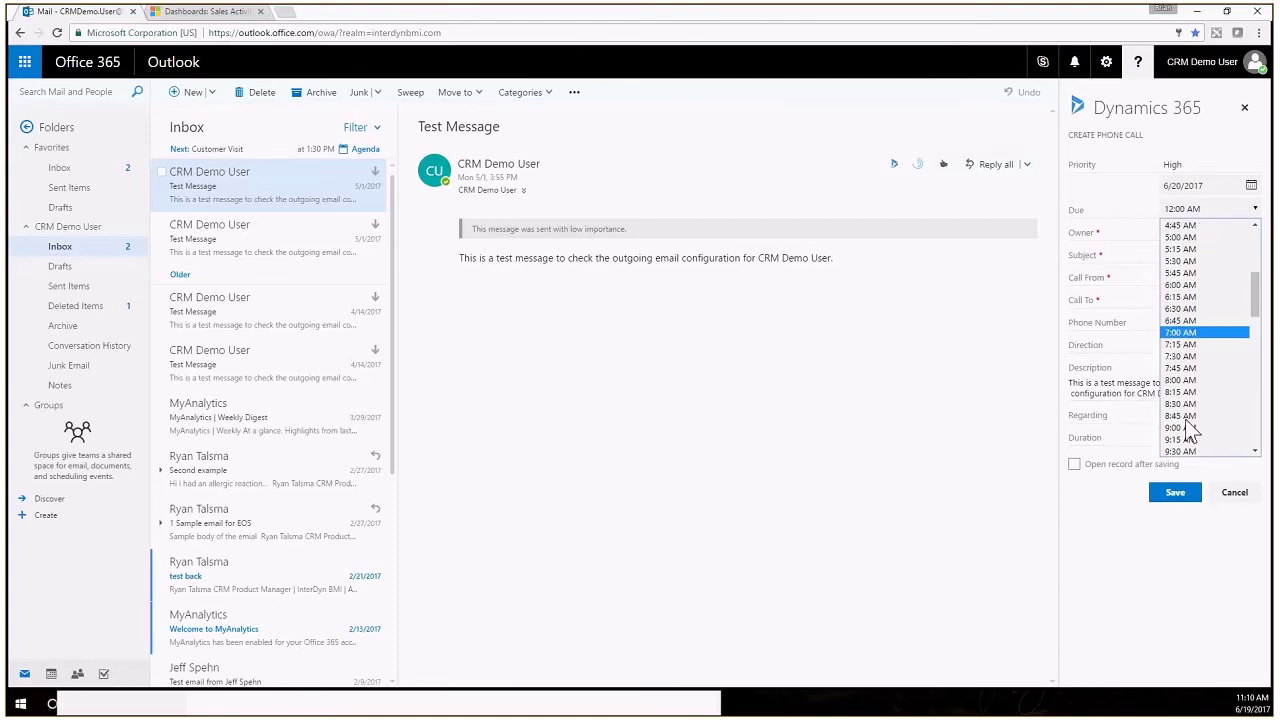
scroll(1195, 370, down, 4)
click(1193, 365)
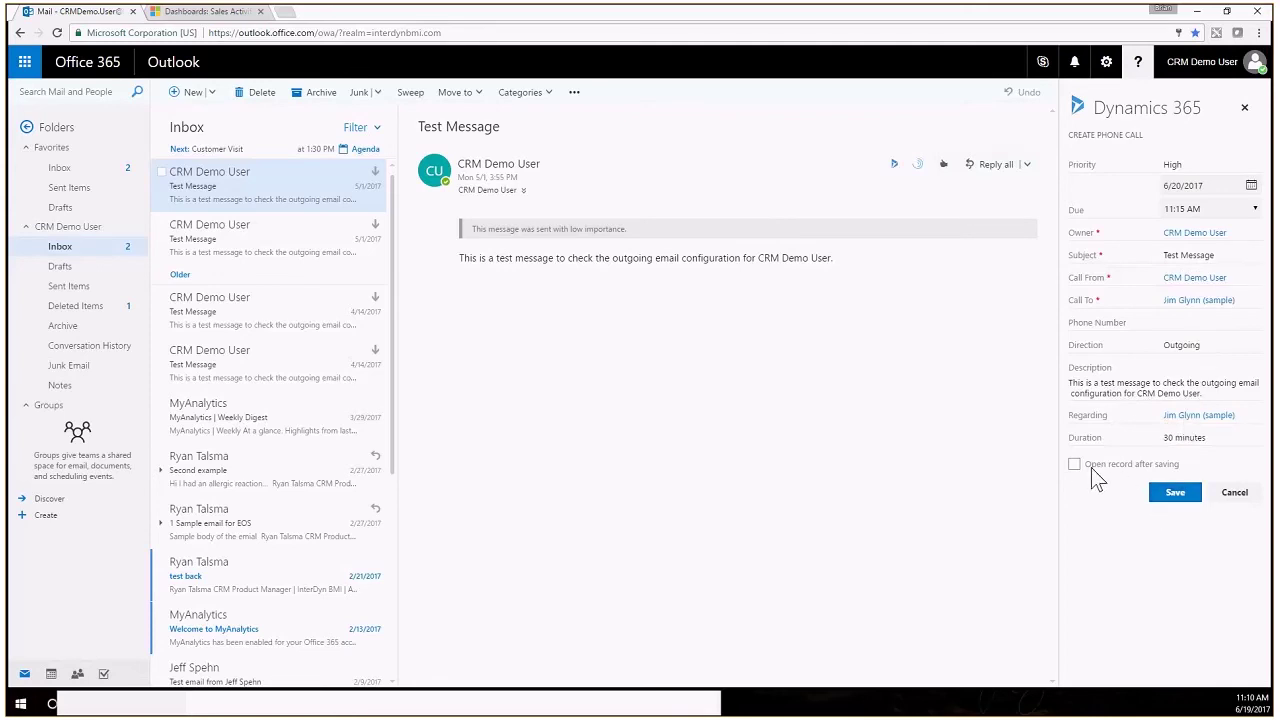
click(1172, 494)
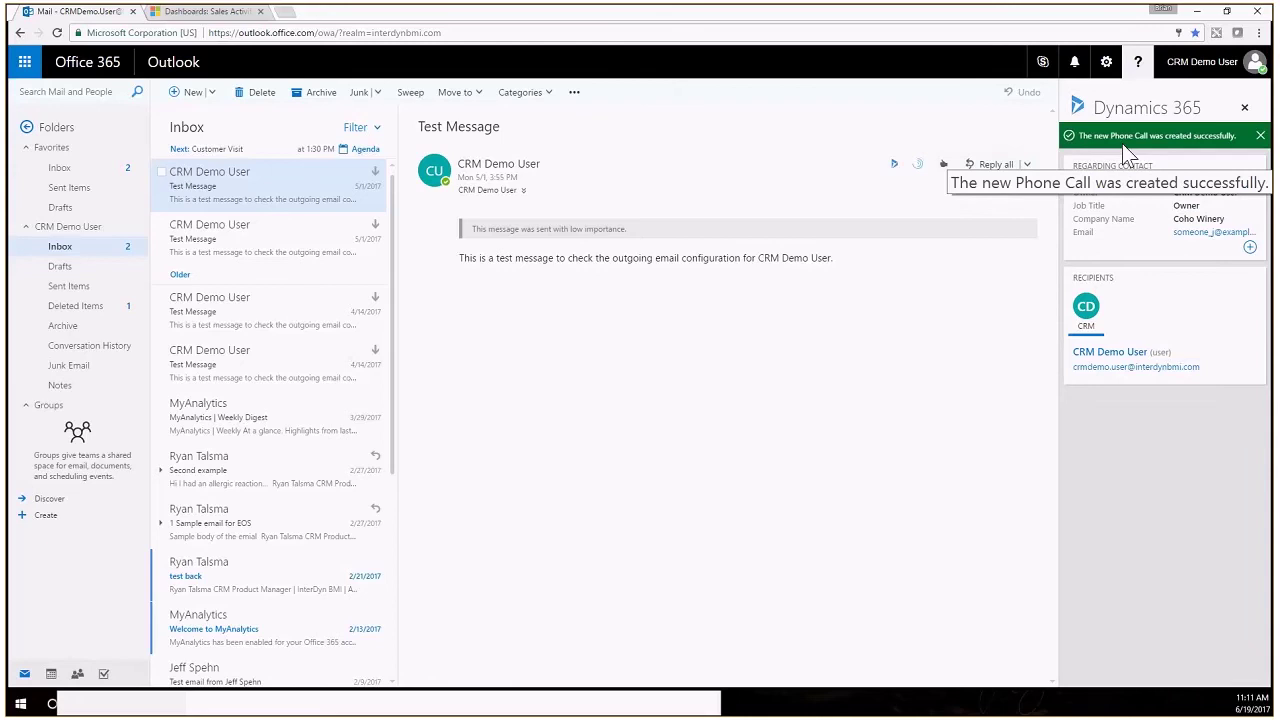
click(1259, 135)
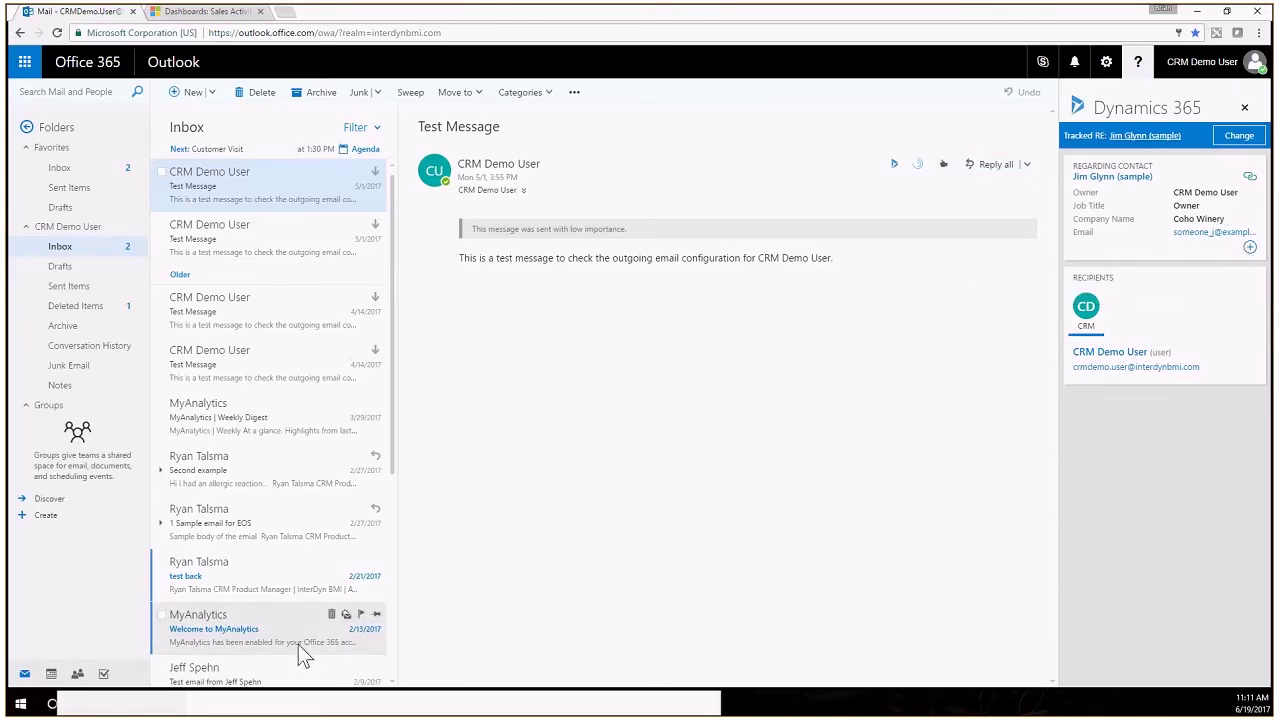
- Open the June 19 Customer Visit calendar event, review its Dynamics 365 tracking details and available activity types, and close it
click(51, 676)
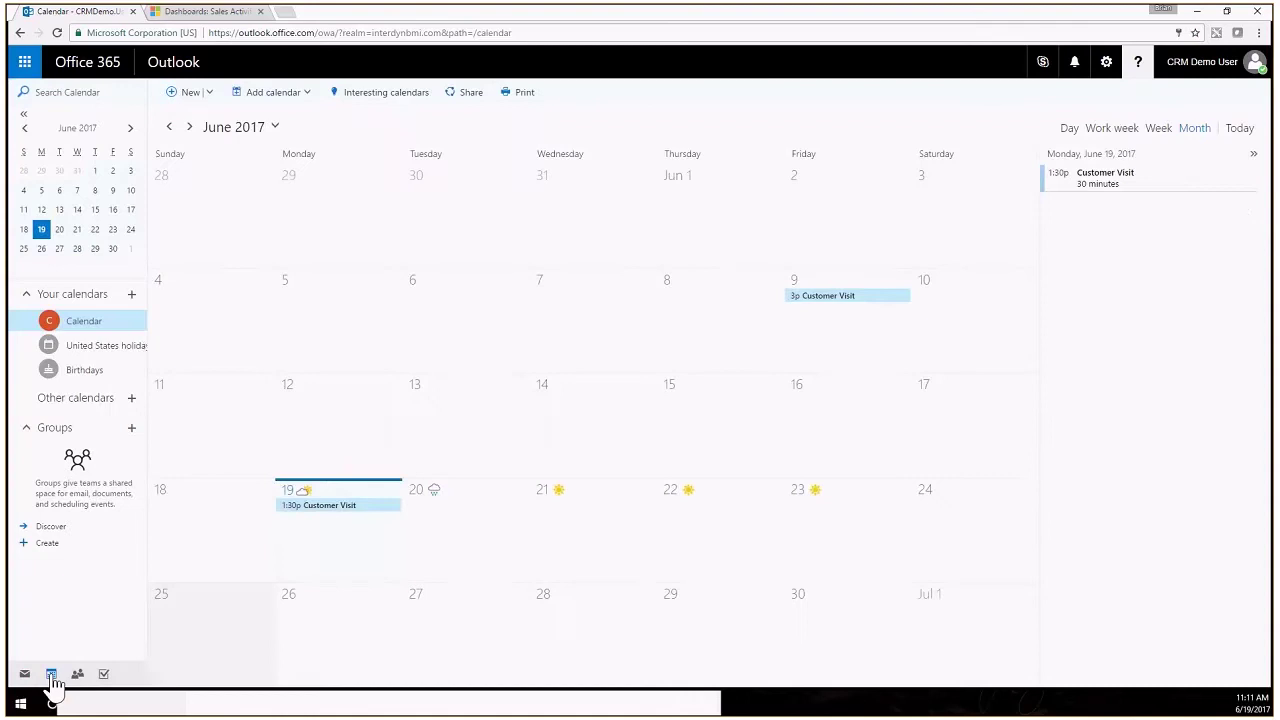
click(340, 515)
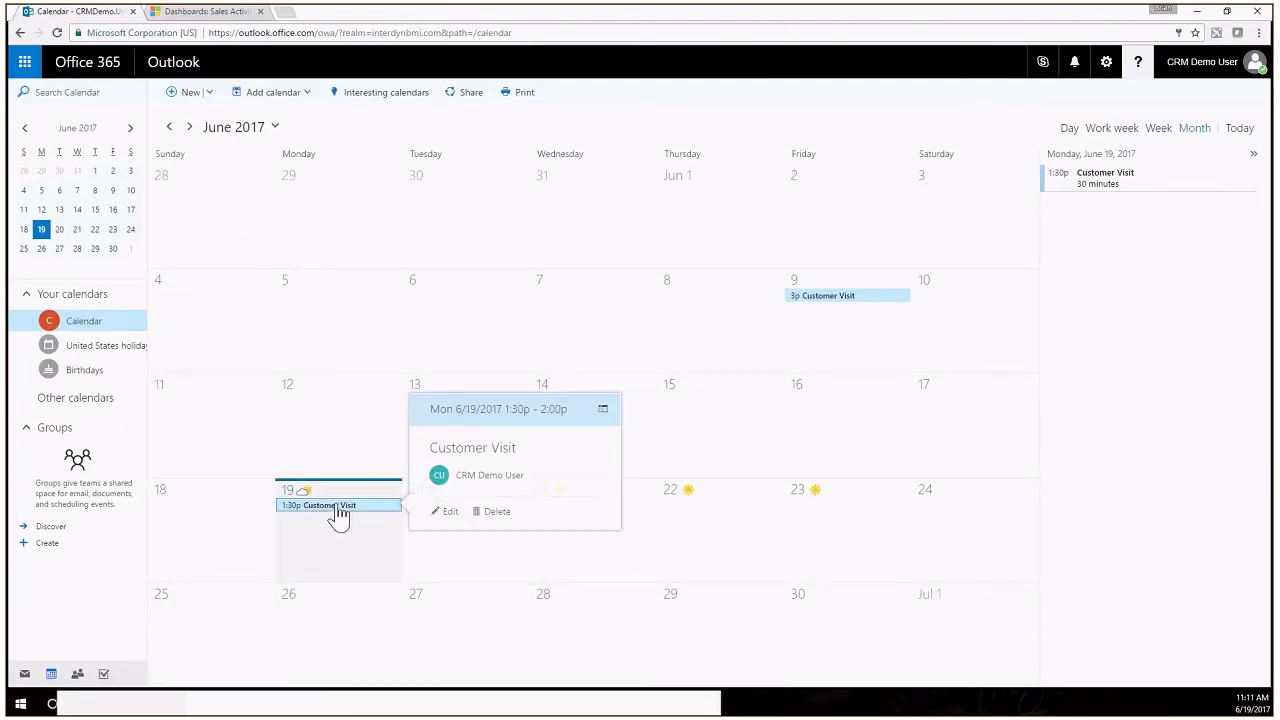
click(446, 513)
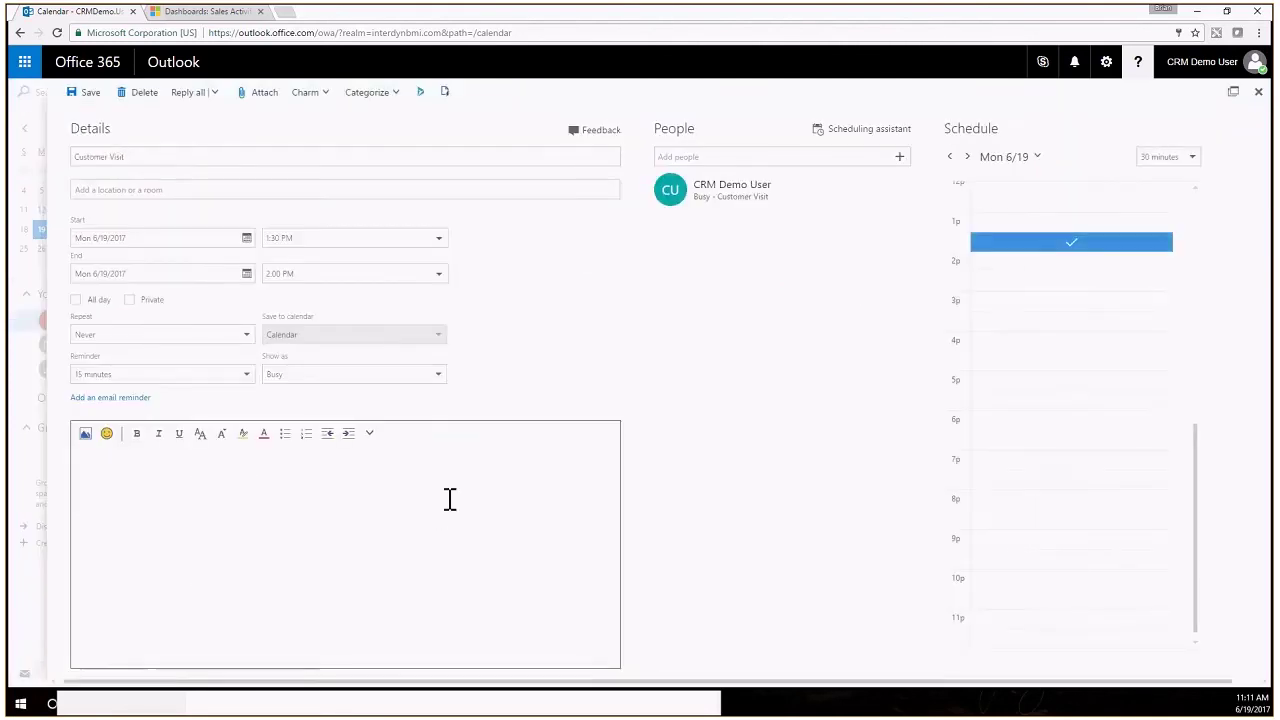
click(420, 92)
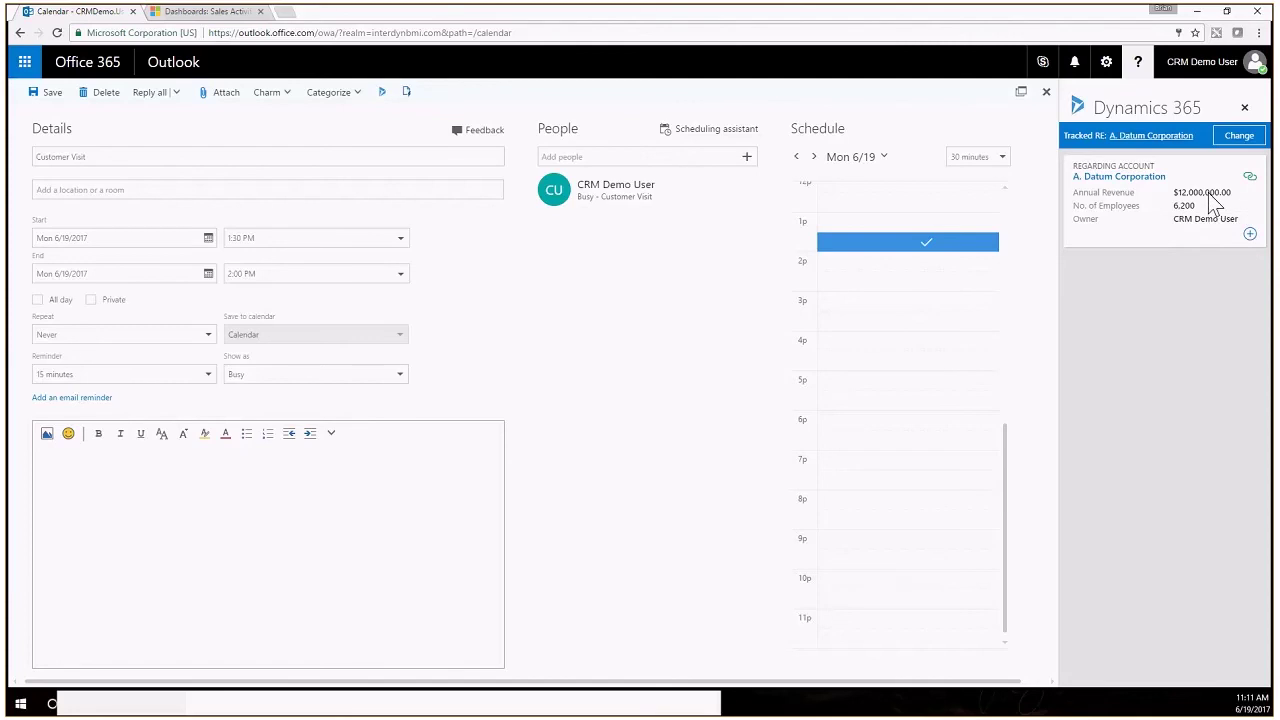
click(1250, 236)
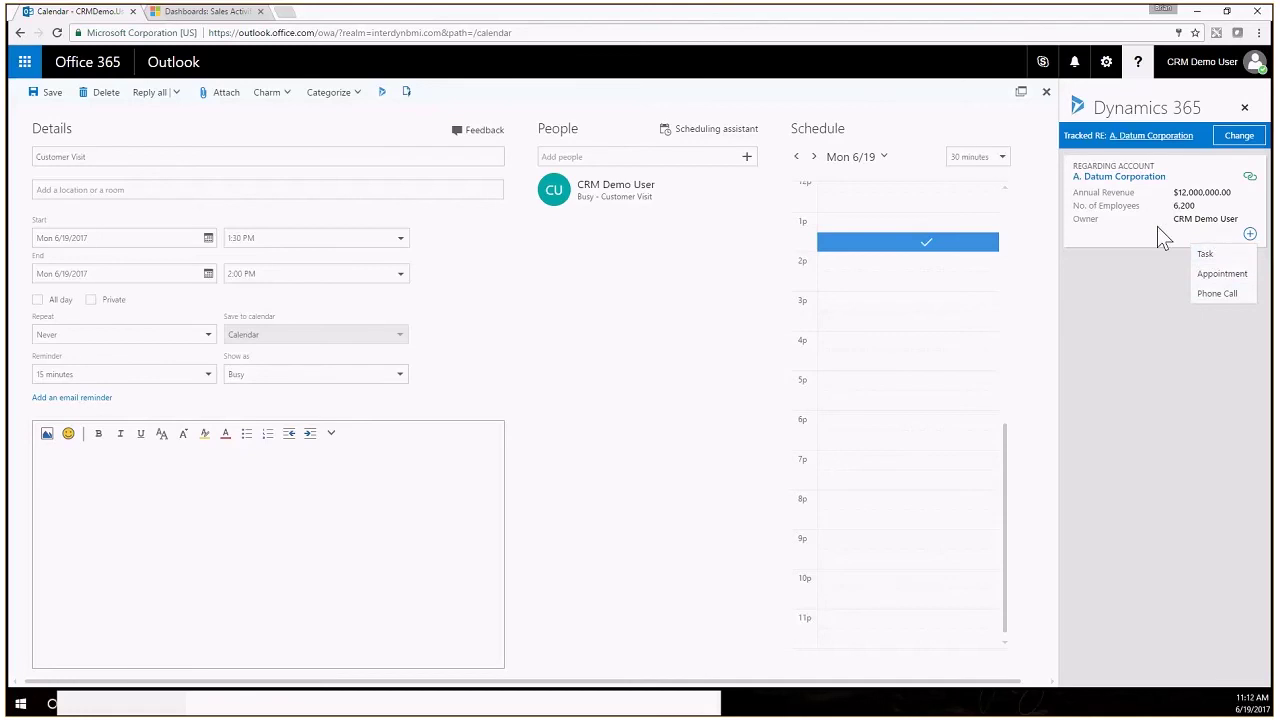
click(933, 128)
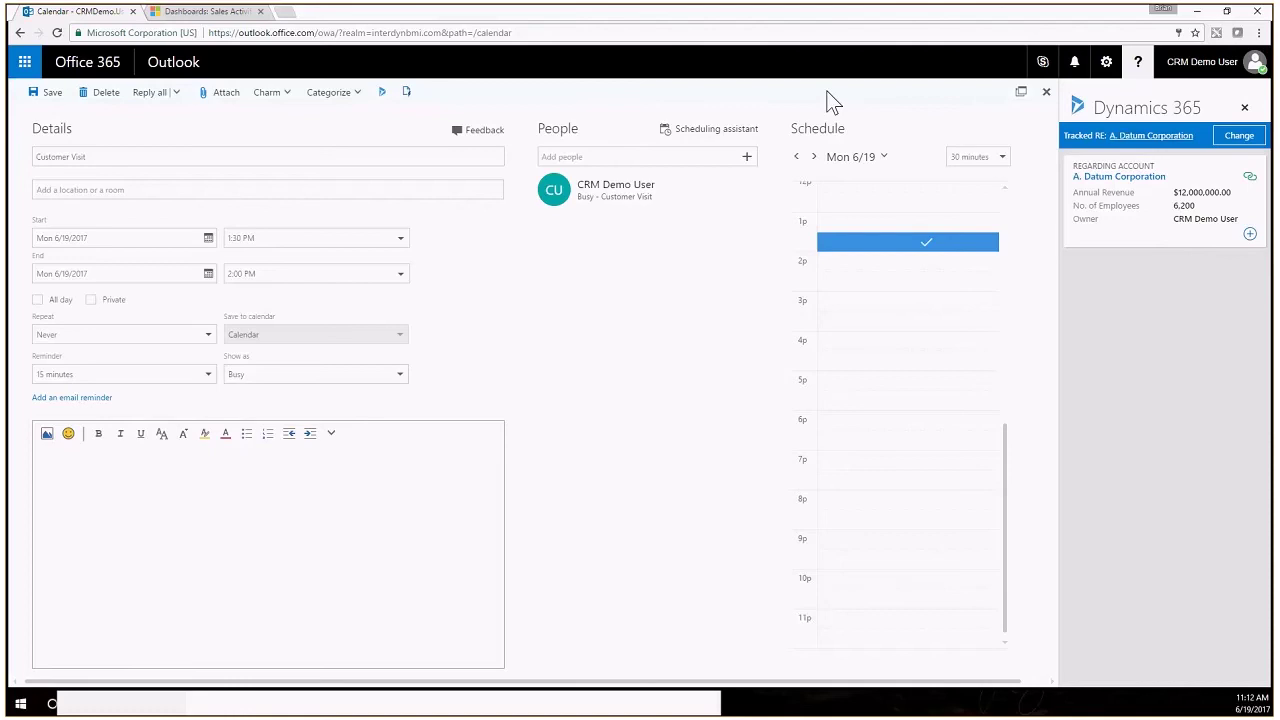
click(1046, 92)
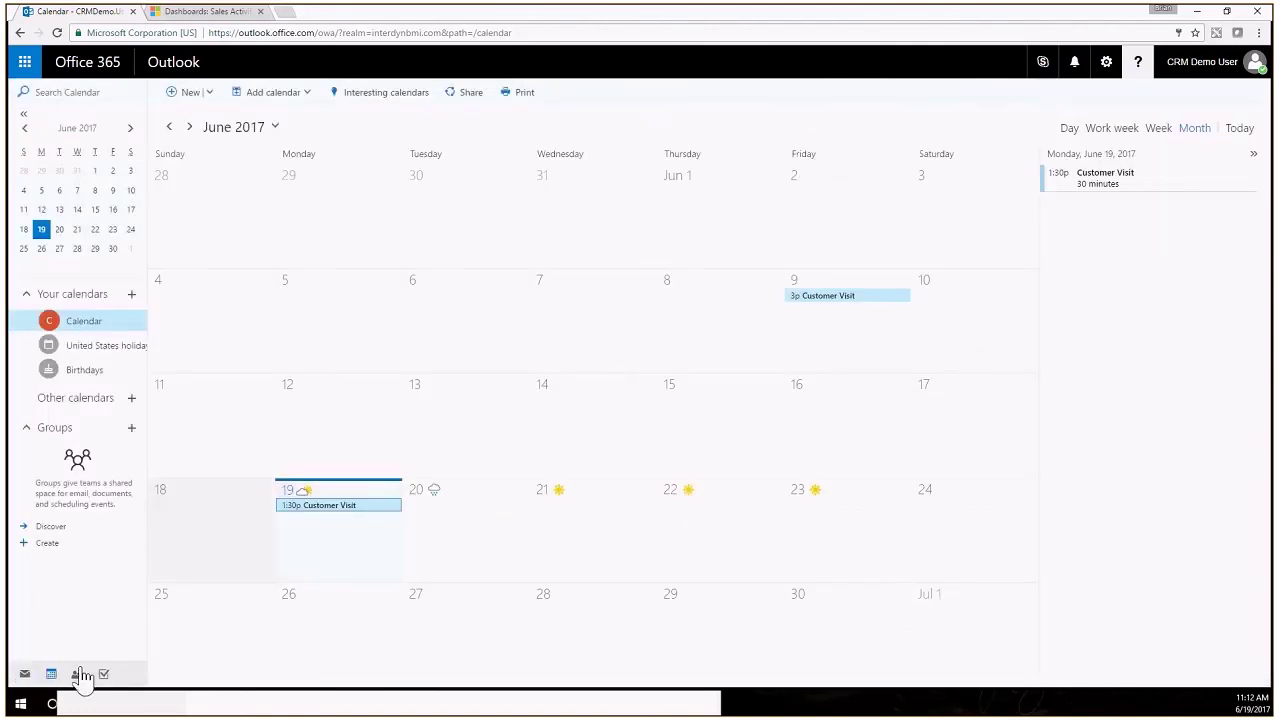
- View the Prepare Quote task in the Outlook task list and check its additional actions
click(103, 674)
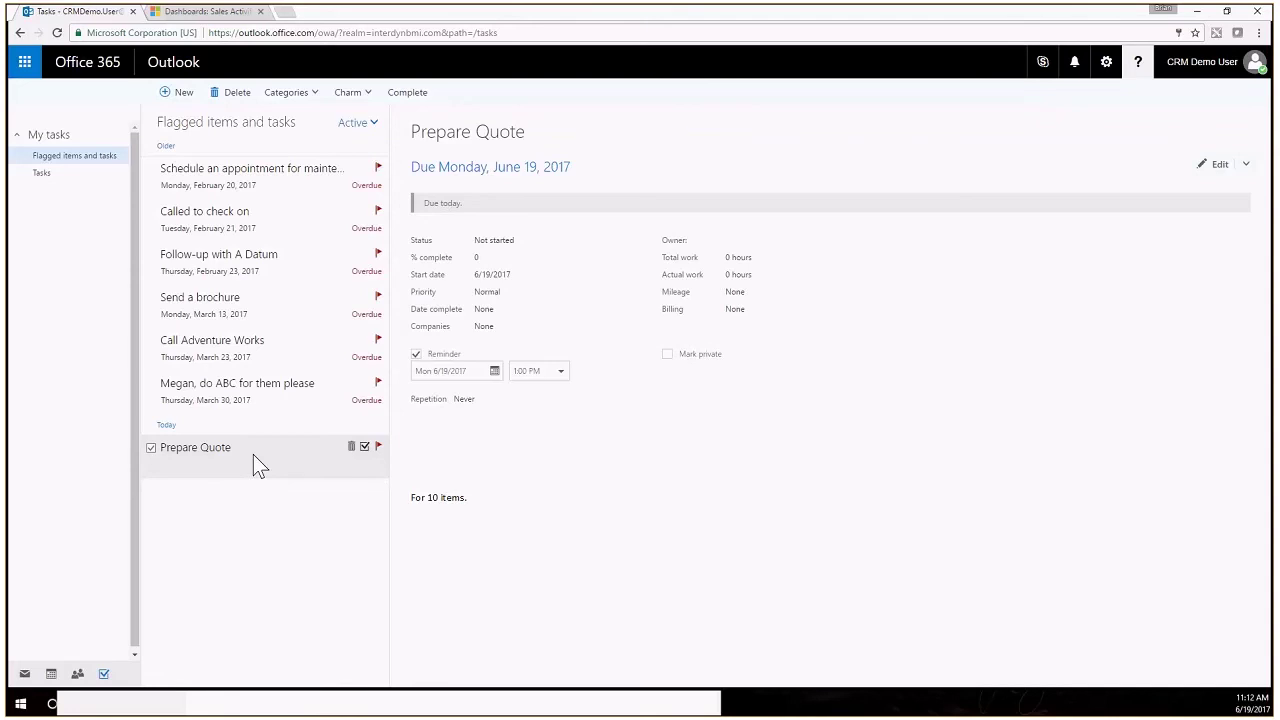
click(253, 454)
click(1247, 166)
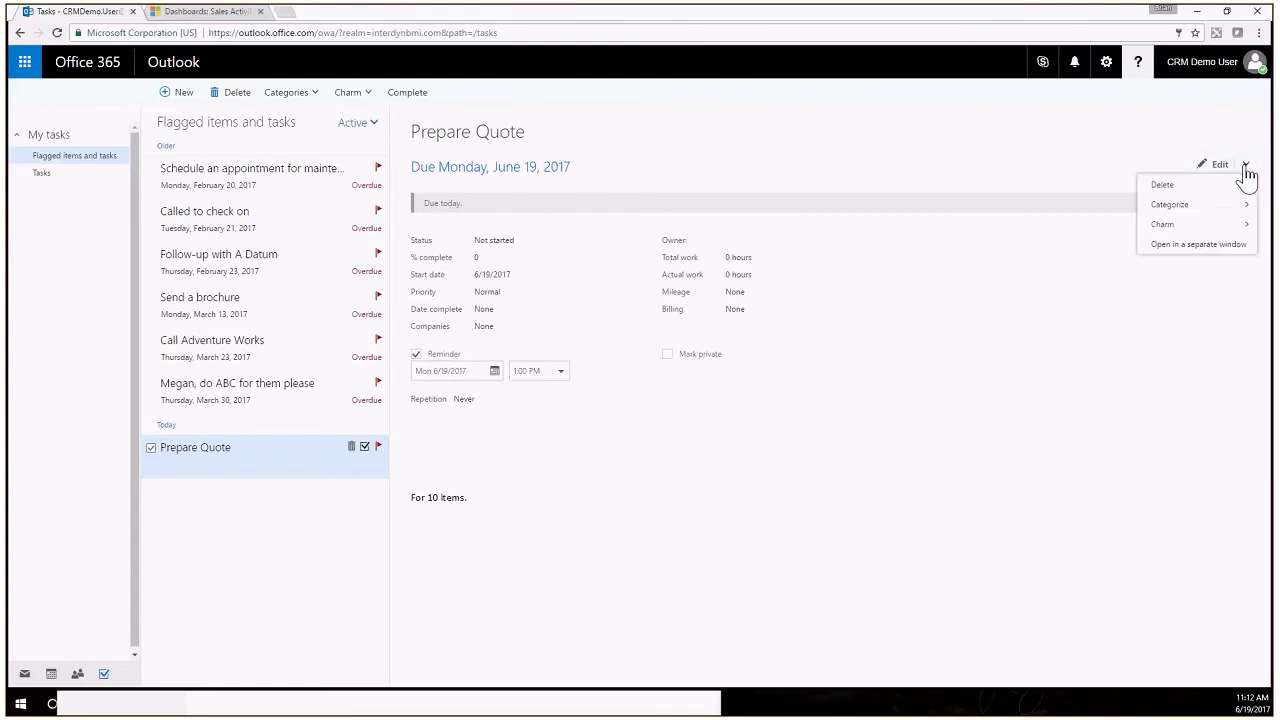
click(820, 346)
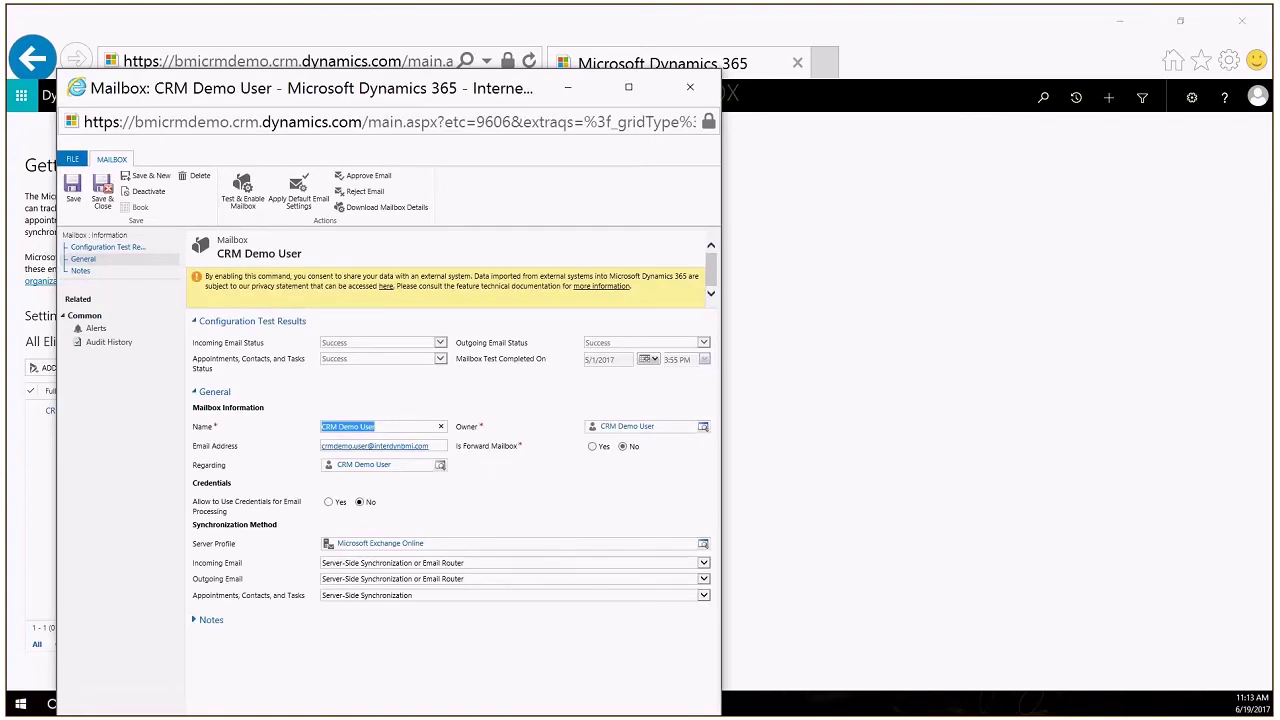
- Review the demo user's mailbox test results and synchronization methods in Dynamics 365, then close the mailbox record
mouse_move(208, 588)
click(679, 87)
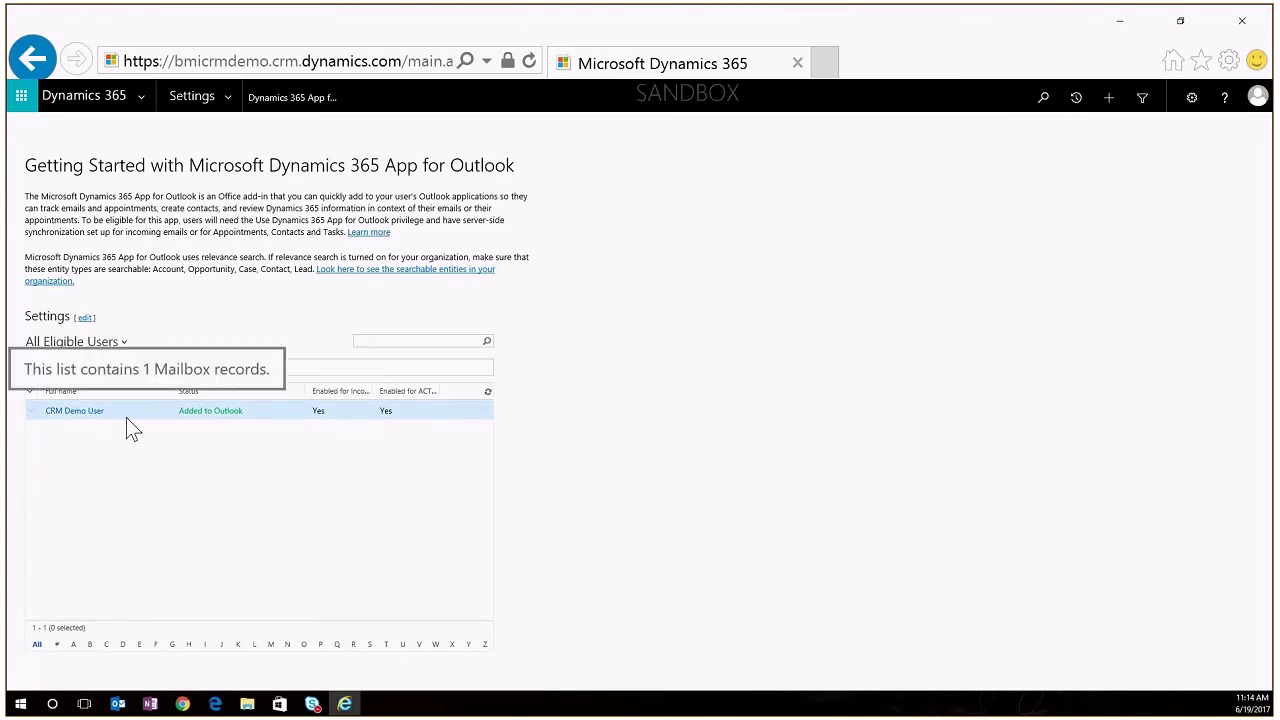
click(228, 97)
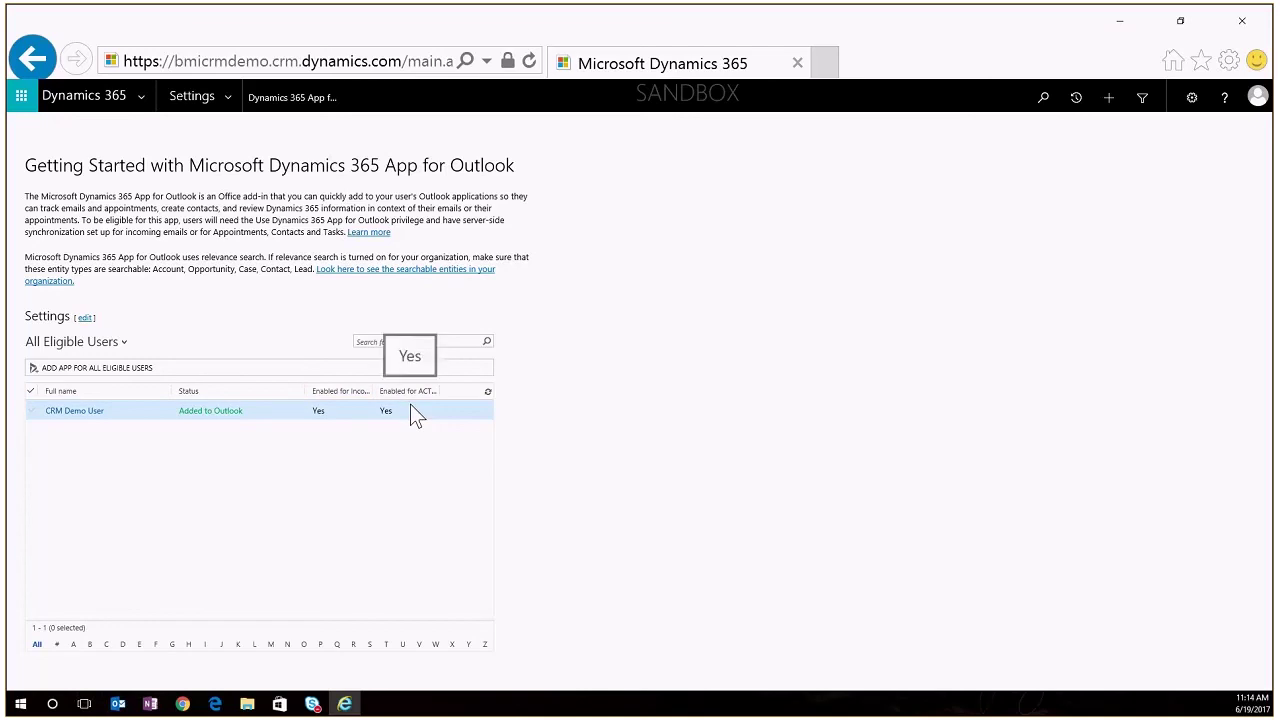
- Select the demo user in the eligible users list and enable automatically adding the app to Outlook for eligible users
click(281, 409)
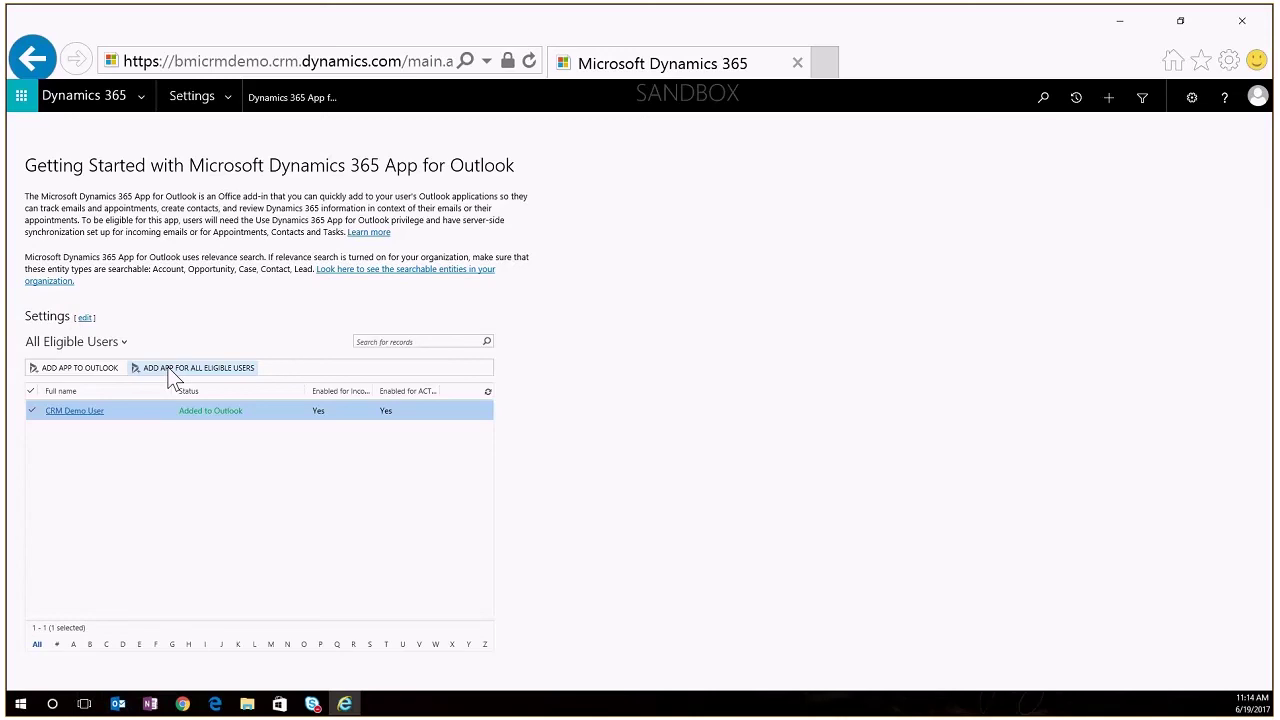
click(84, 318)
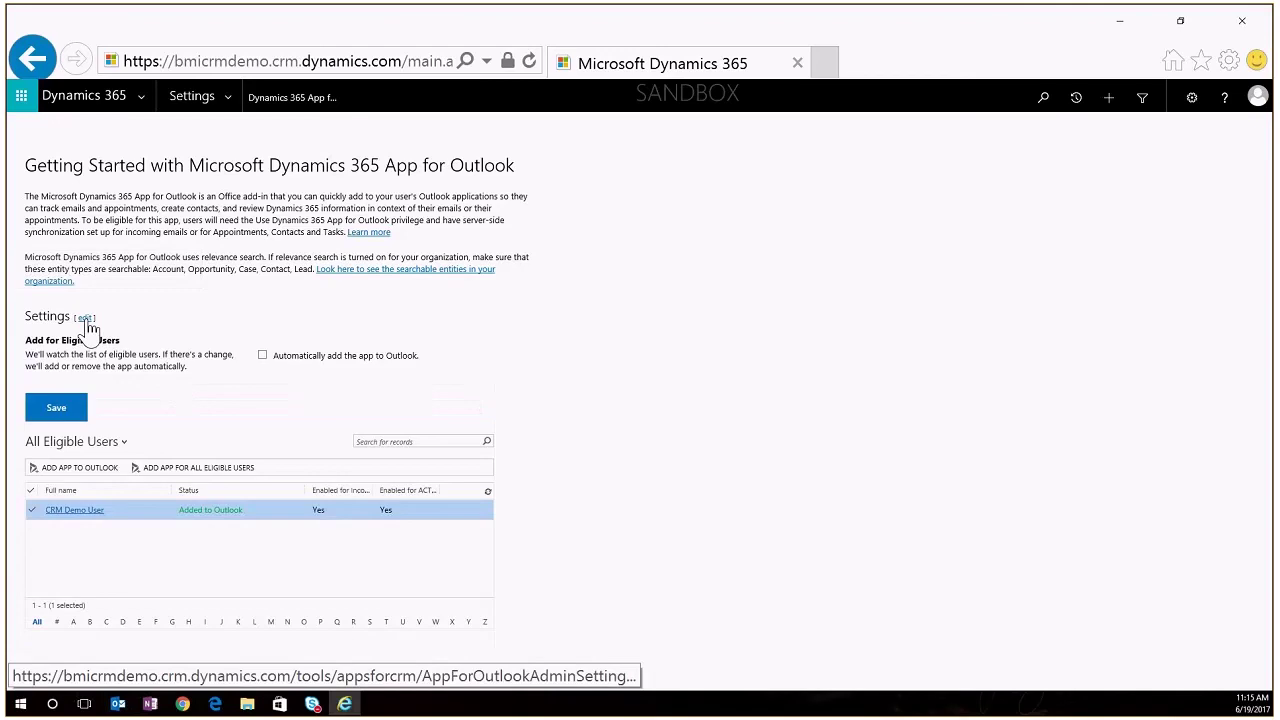
click(264, 358)
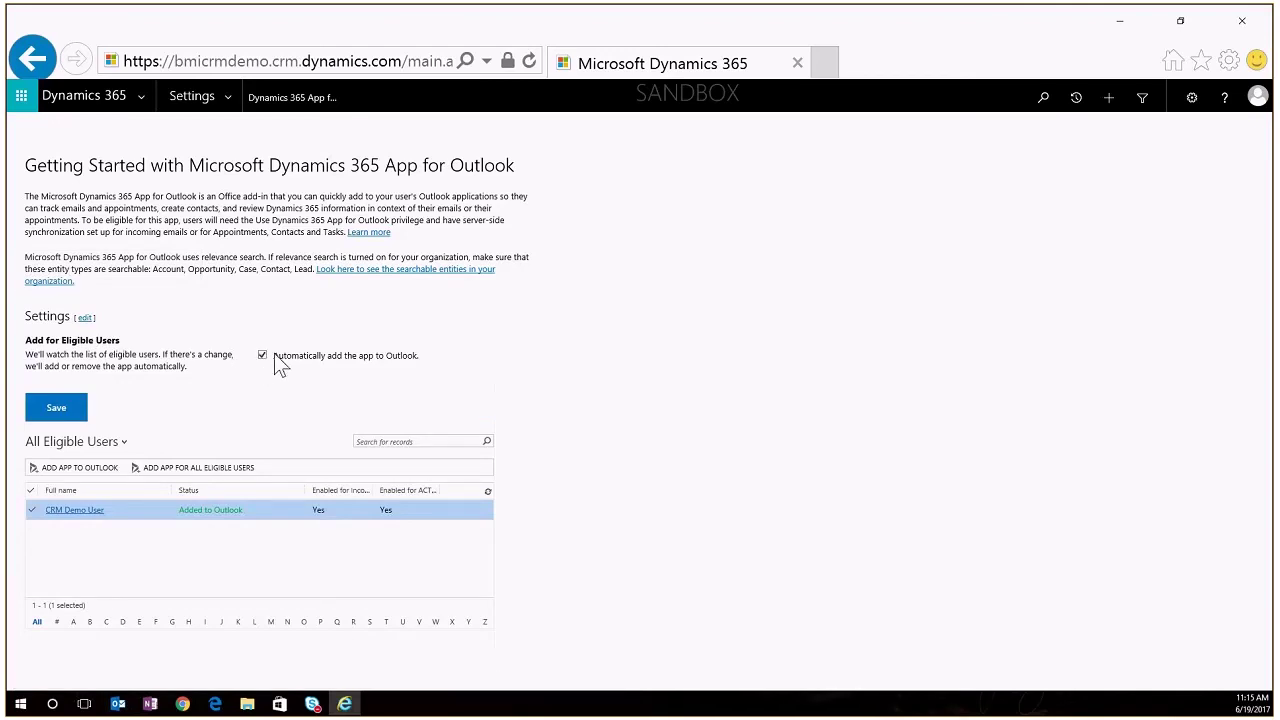